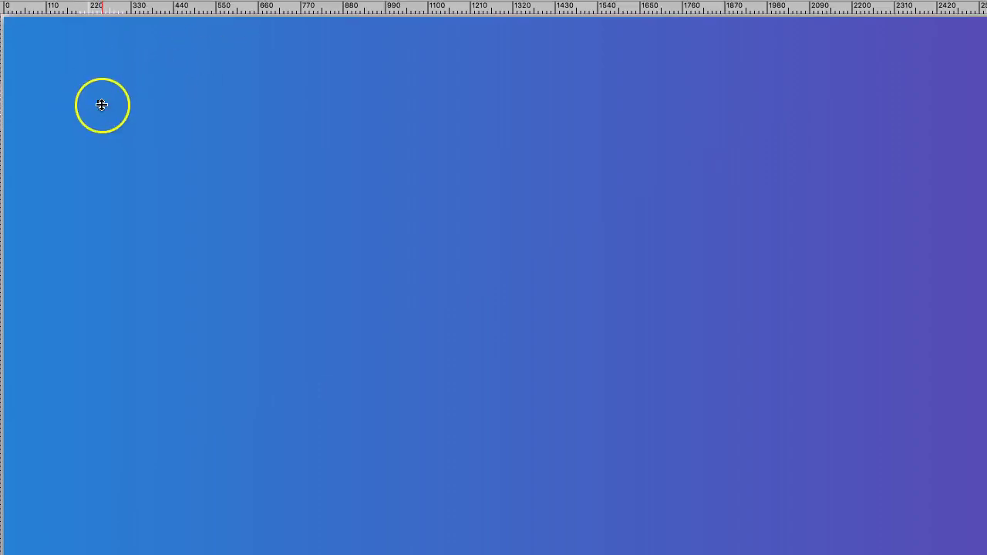
Draw a thin vertical line beside the numbered circuit-requirements list.
left_click_drag(101, 104, 113, 145)
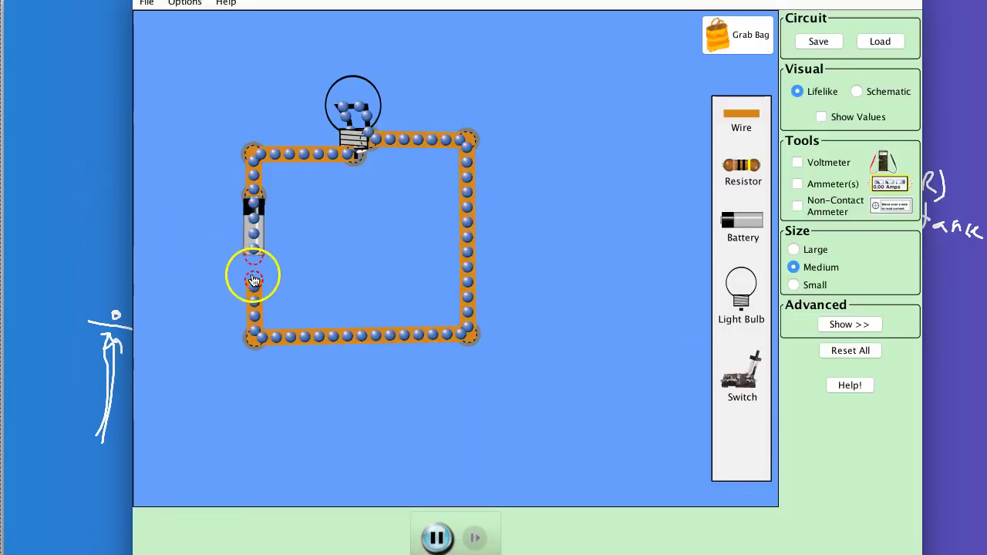
Attach the battery's end to the wire junction to light the bulb, and show the battery's 9.00 V value.
left_click_drag(260, 276, 254, 262)
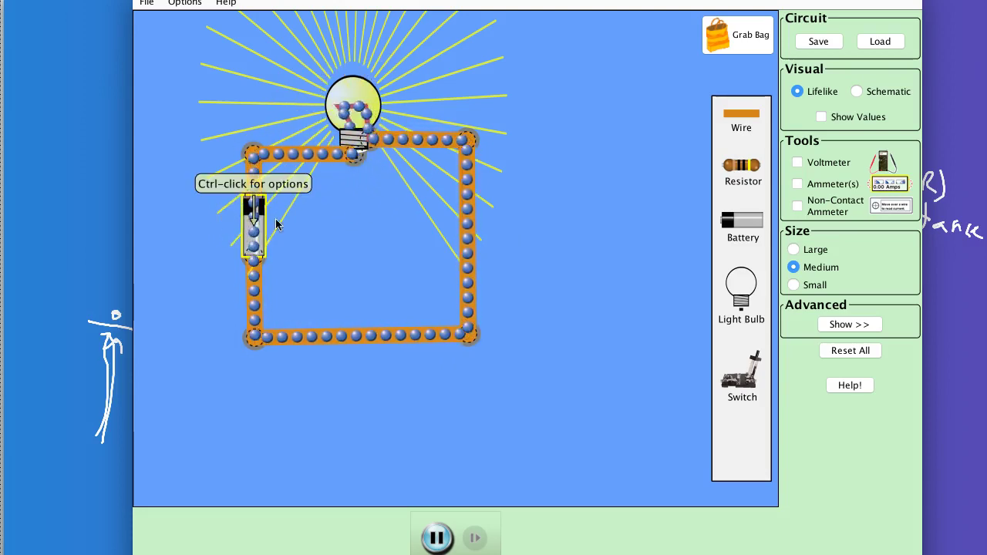
right_click(251, 218)
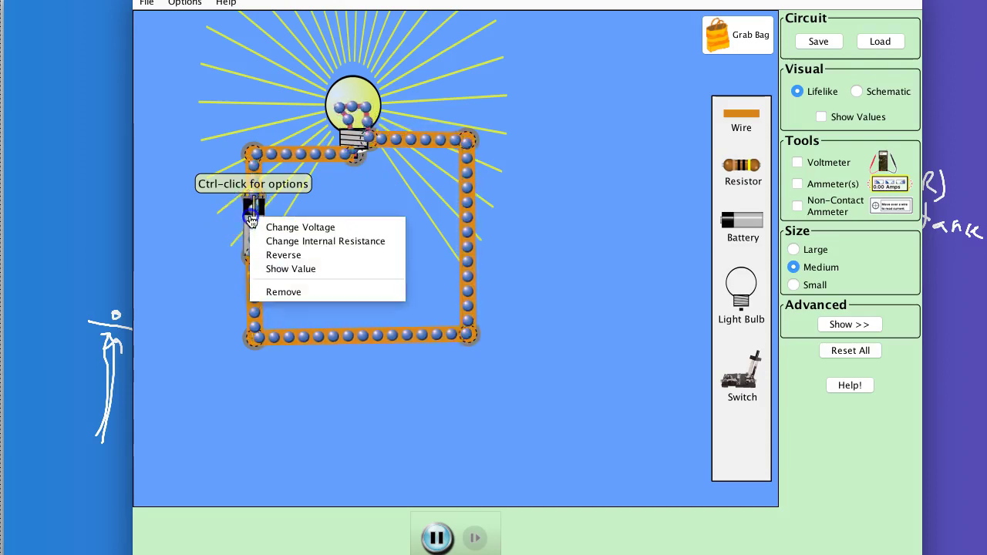
left_click(293, 270)
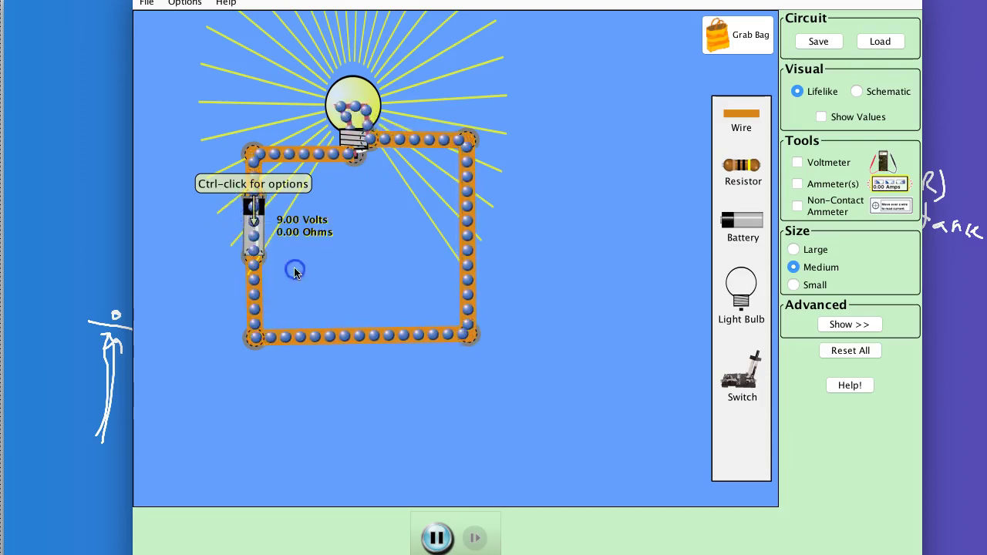
Show the bulb's 3.00 ohm resistance value, then deselect the bulb.
right_click(359, 108)
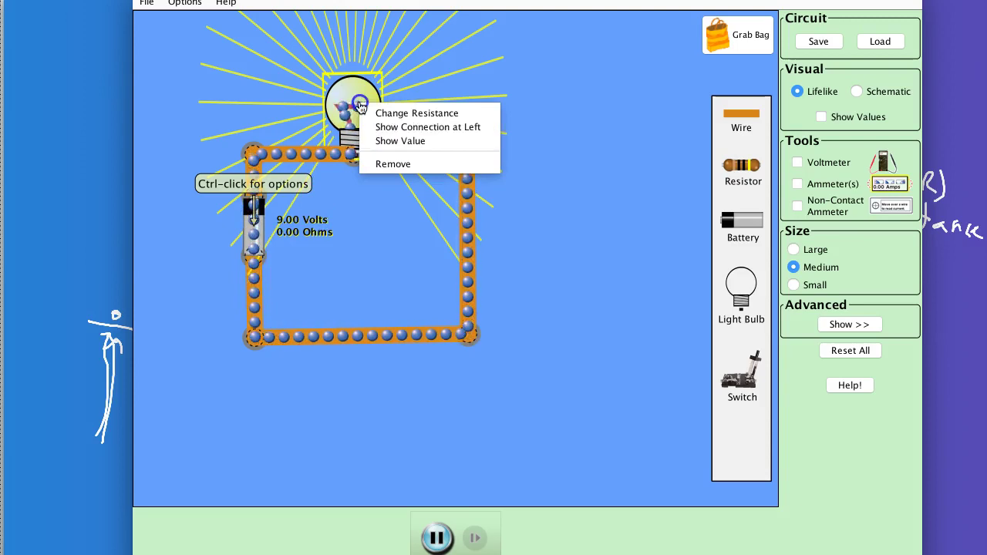
left_click(399, 139)
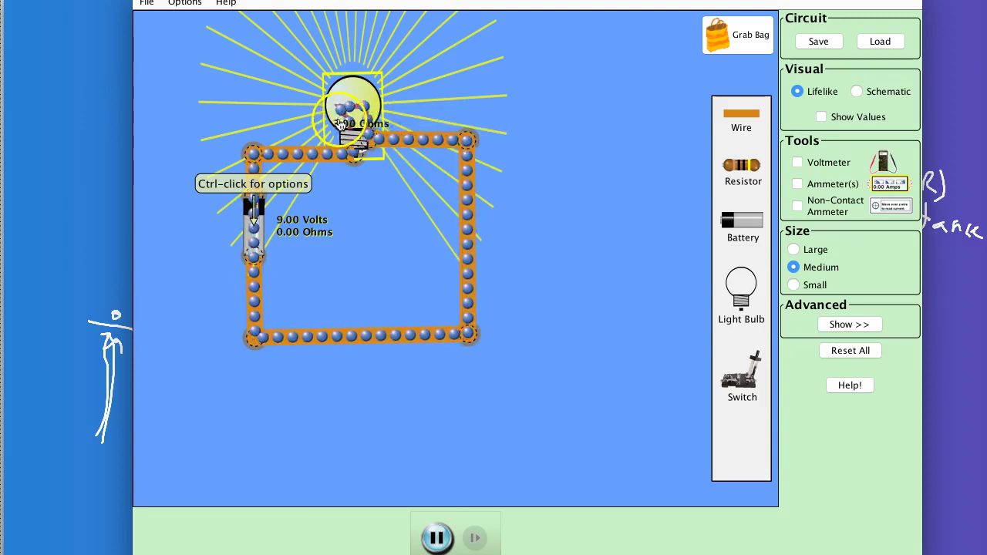
left_click(161, 179)
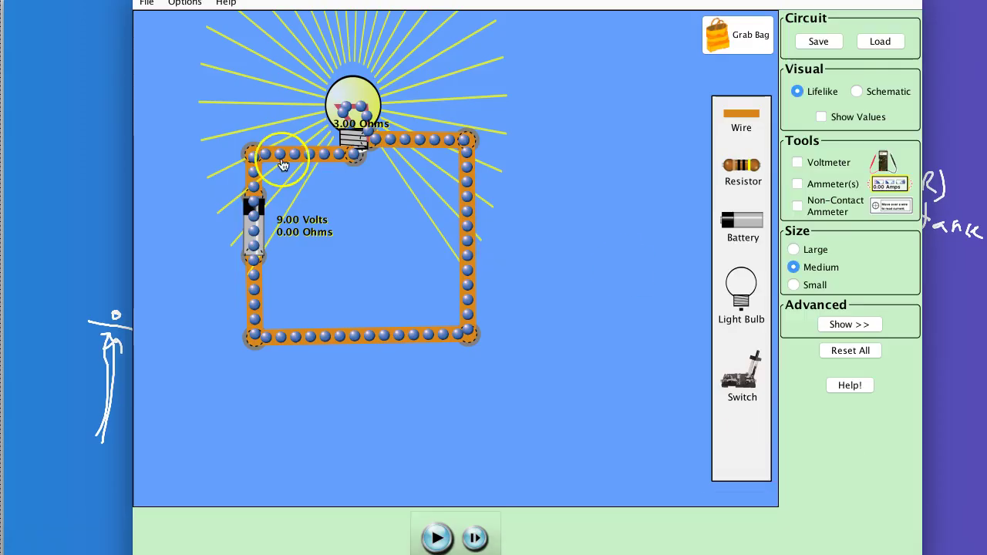
Lower the battery voltage to 3.75 volts.
right_click(263, 220)
left_click(296, 226)
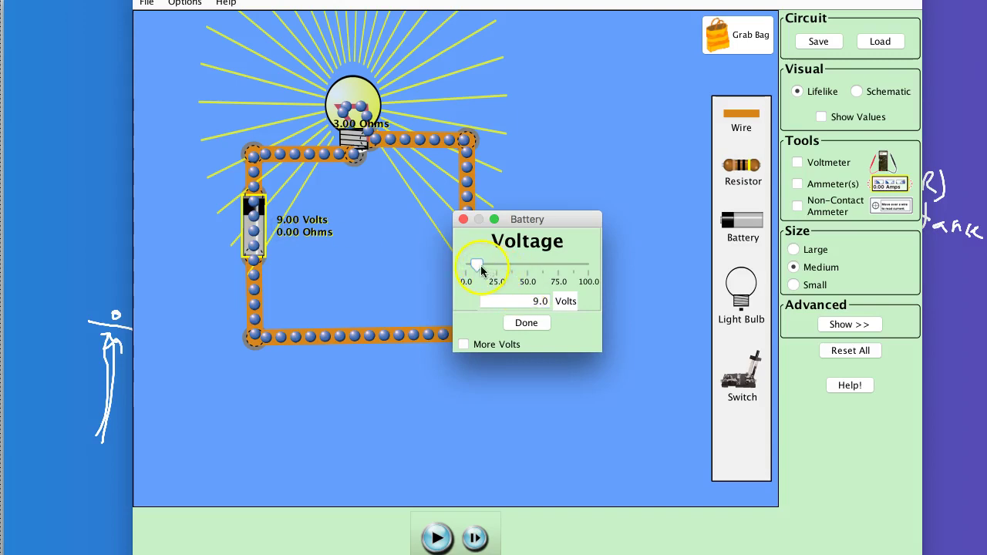
left_click_drag(479, 265, 475, 266)
left_click(519, 326)
Resume the simulation and display the battery's 3.75 V value beside it.
left_click(438, 539)
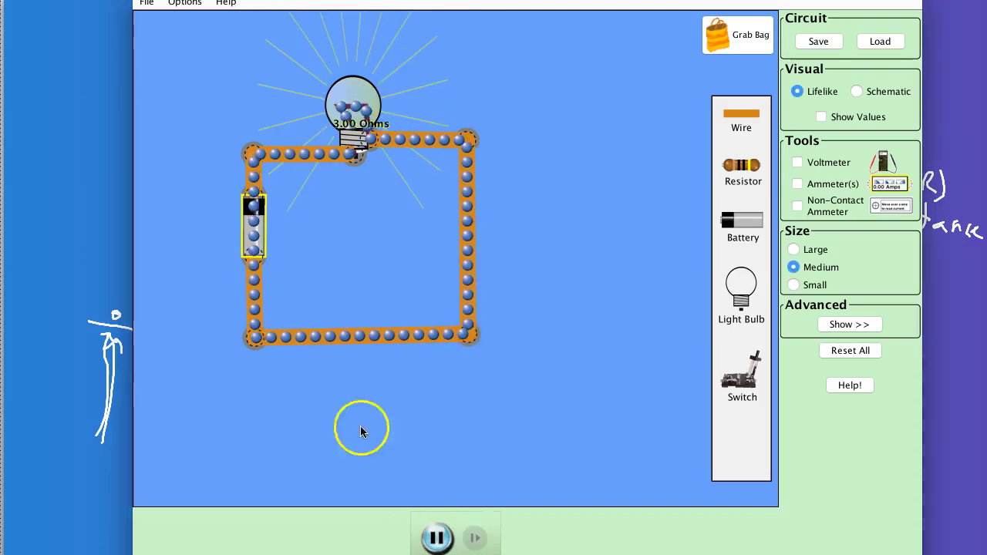
right_click(254, 230)
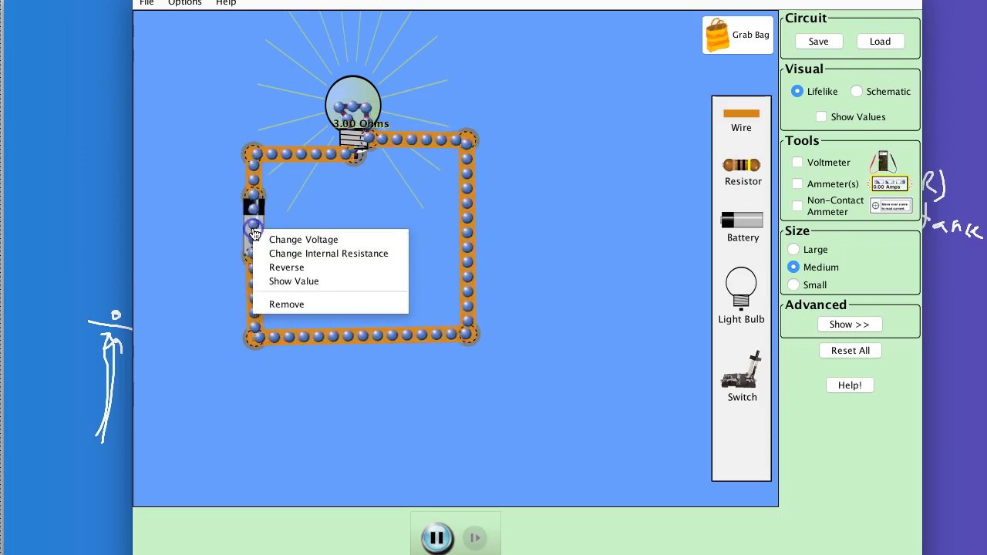
left_click(295, 282)
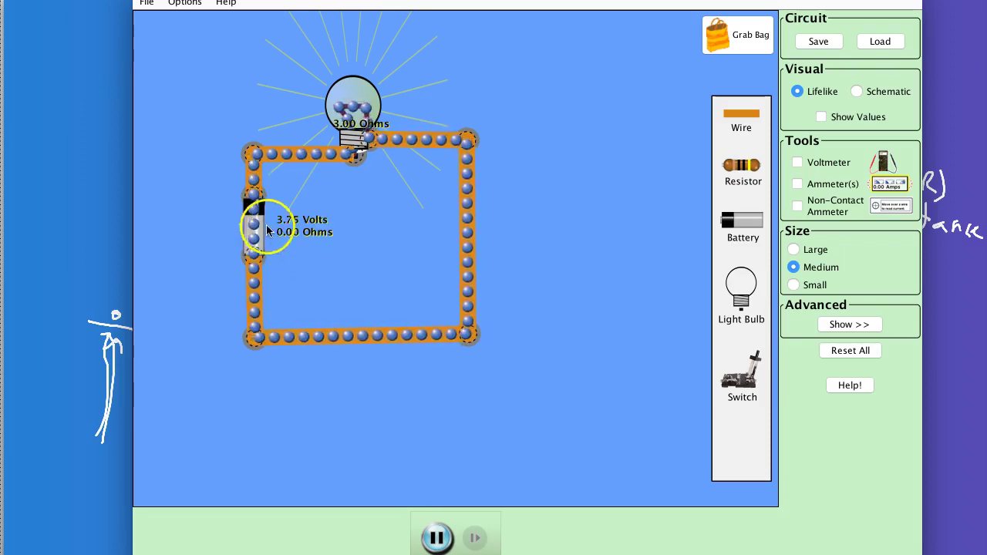
Sweep the battery voltage up to 20 V, back down, and settle at 6.25 V.
right_click(256, 225)
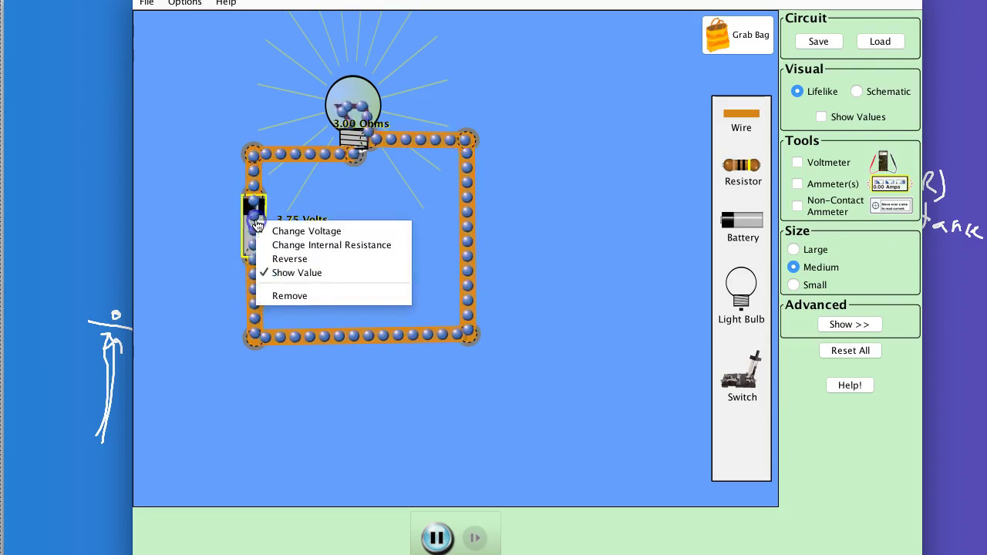
left_click(289, 228)
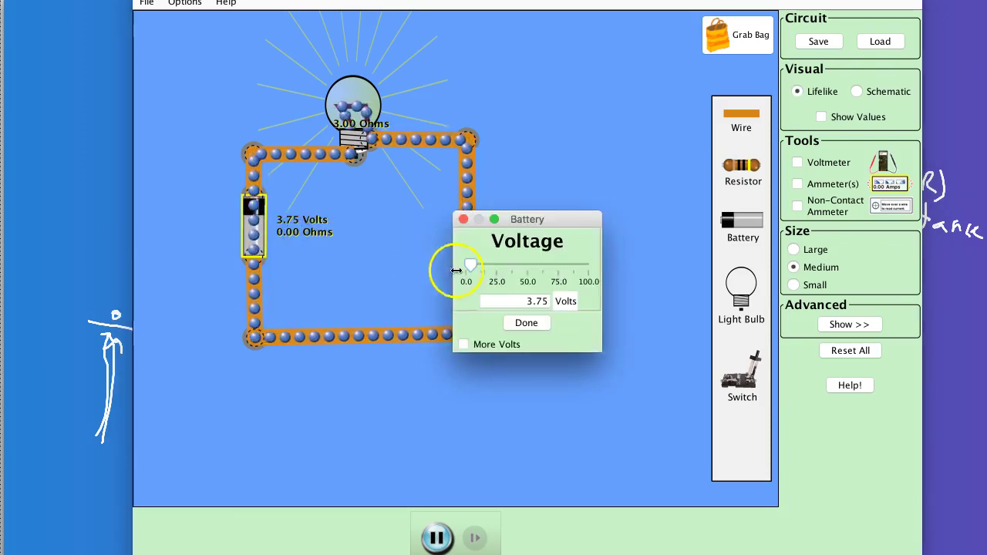
left_click_drag(470, 265, 493, 267)
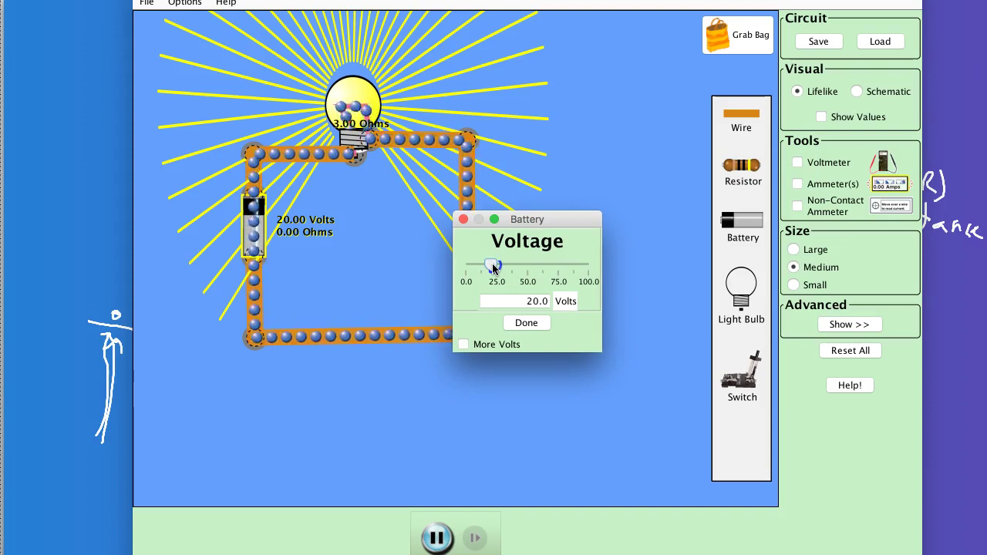
left_click_drag(493, 266, 465, 270)
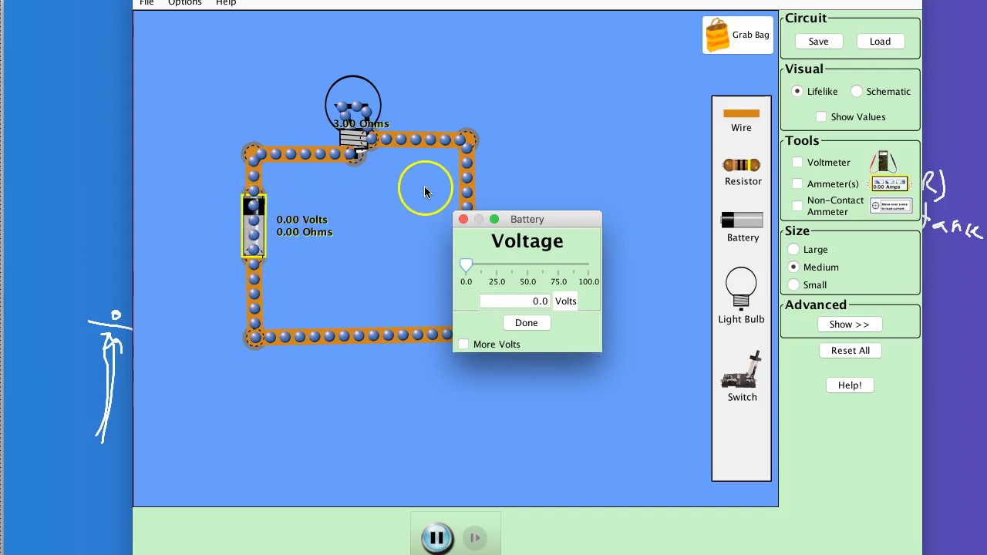
left_click_drag(467, 267, 474, 266)
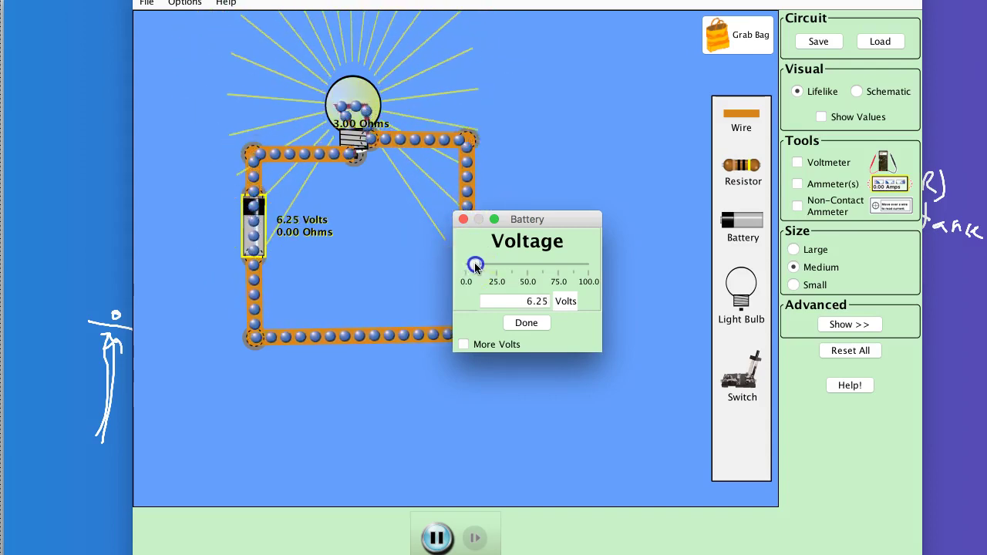
left_click(462, 219)
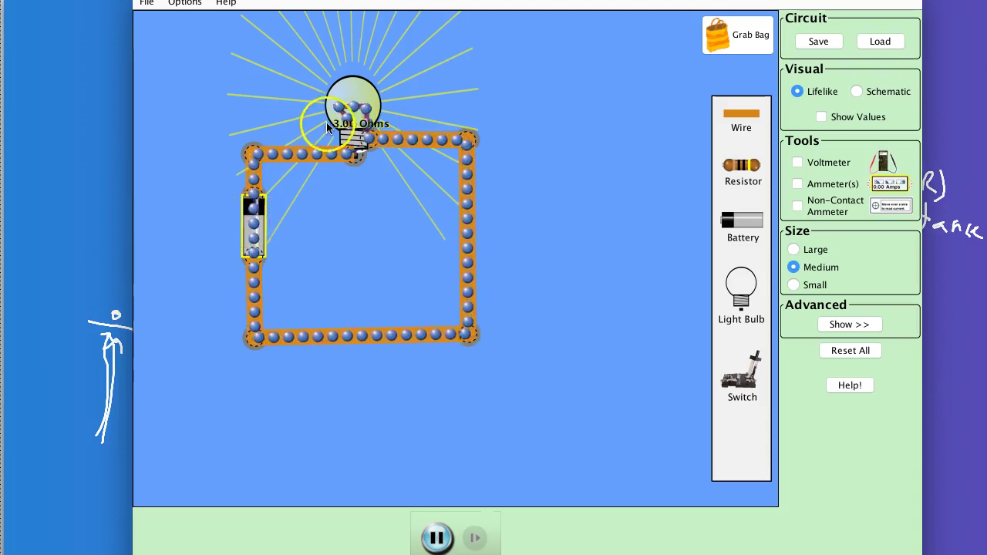
Raise the light bulb's resistance from 3.0 to 100 ohms.
left_click(346, 99)
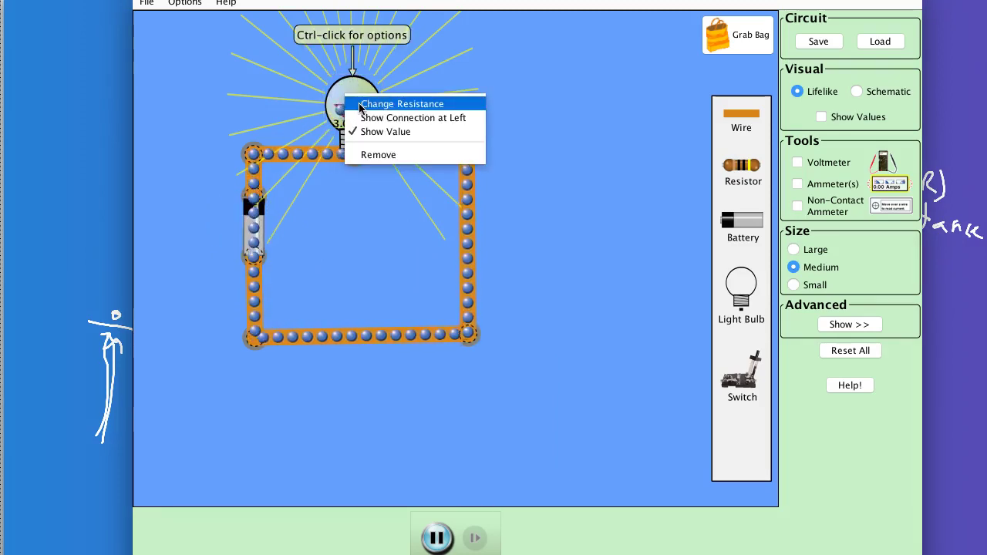
left_click(360, 104)
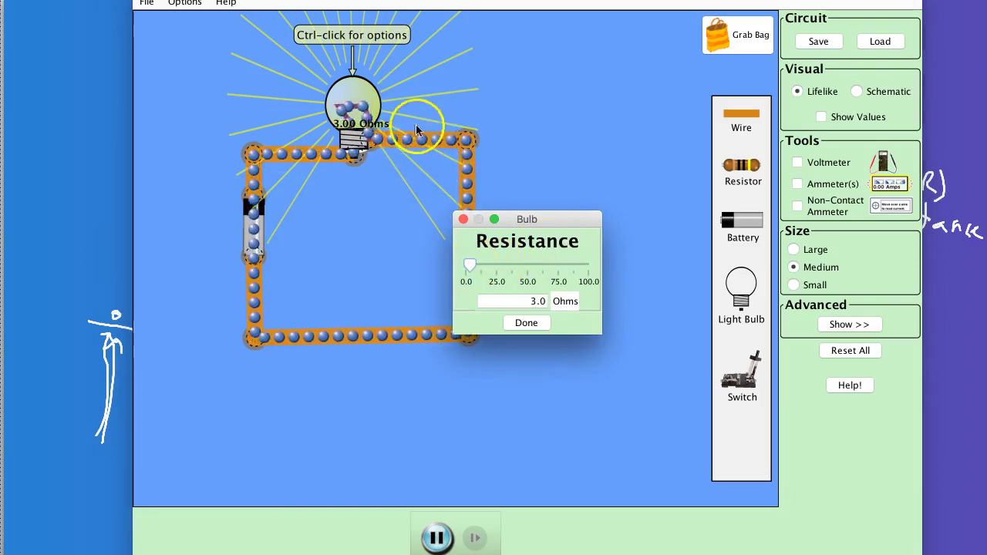
left_click_drag(470, 266, 596, 268)
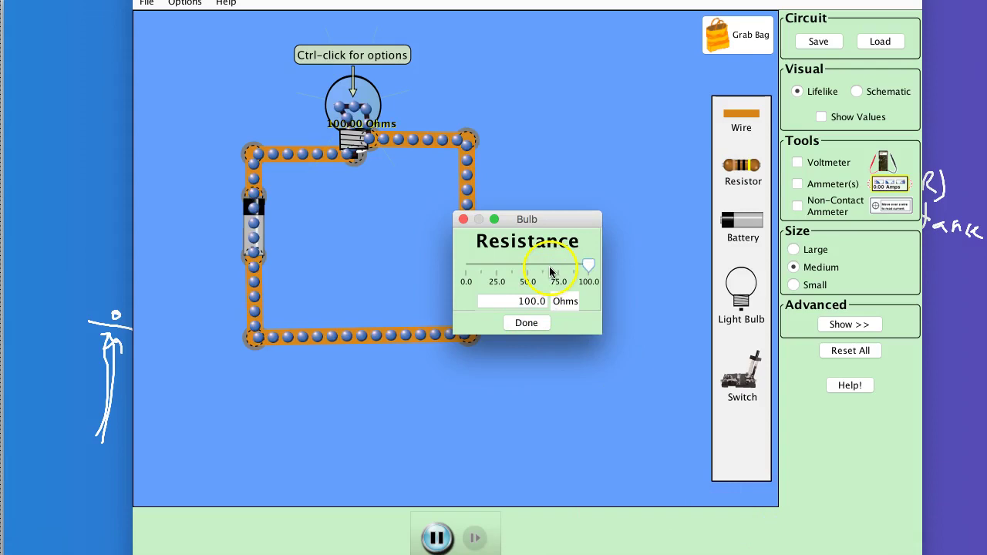
Step the bulb resistance down through about 68, 38.75, 20.62 and 10 ohms to 1.25 ohms.
left_click(550, 267)
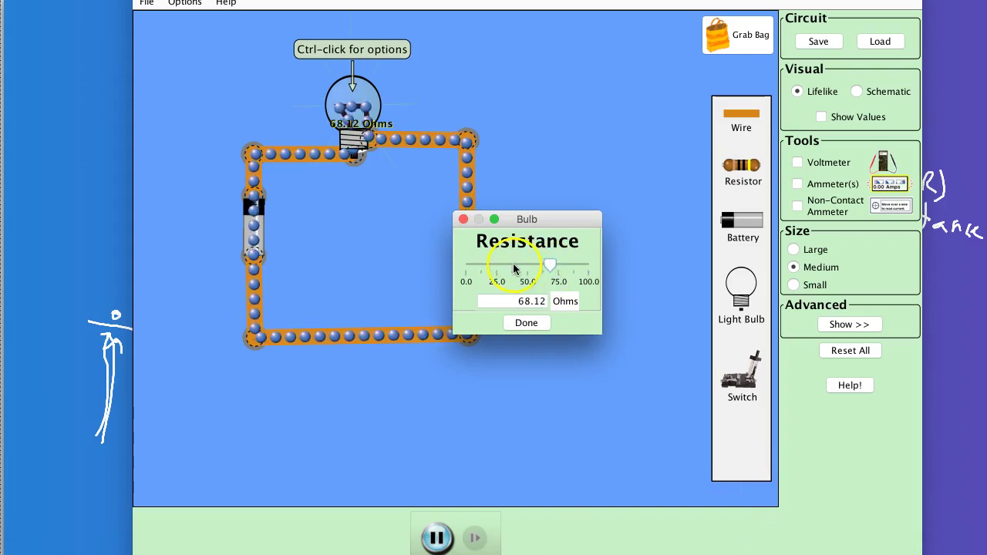
left_click(515, 267)
left_click(492, 270)
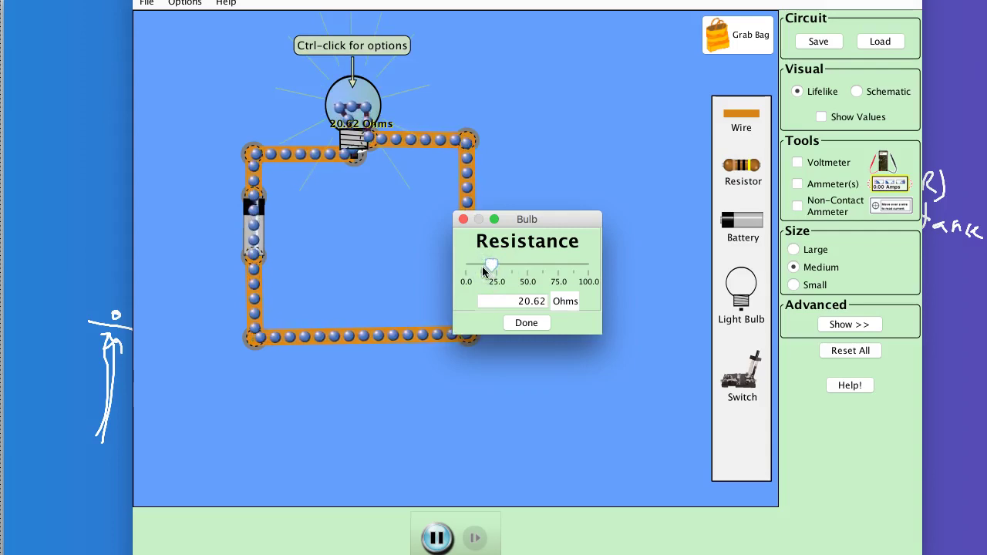
left_click(482, 268)
left_click(477, 266)
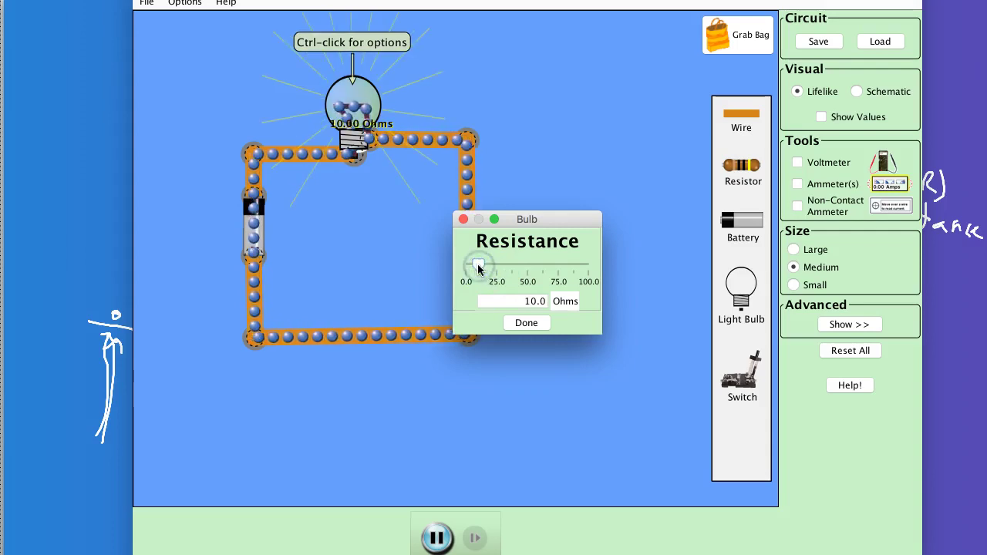
left_click_drag(478, 265, 472, 268)
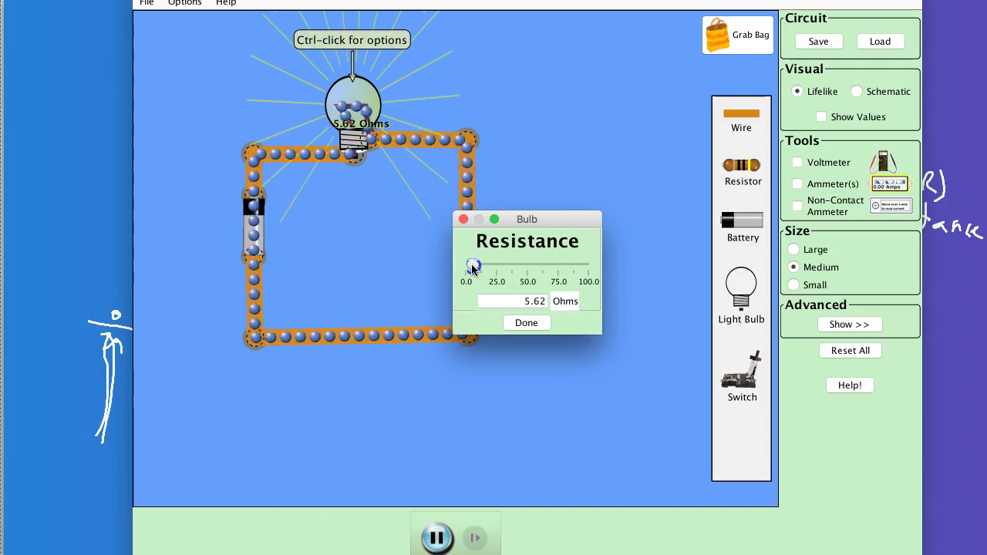
left_click_drag(473, 267, 467, 268)
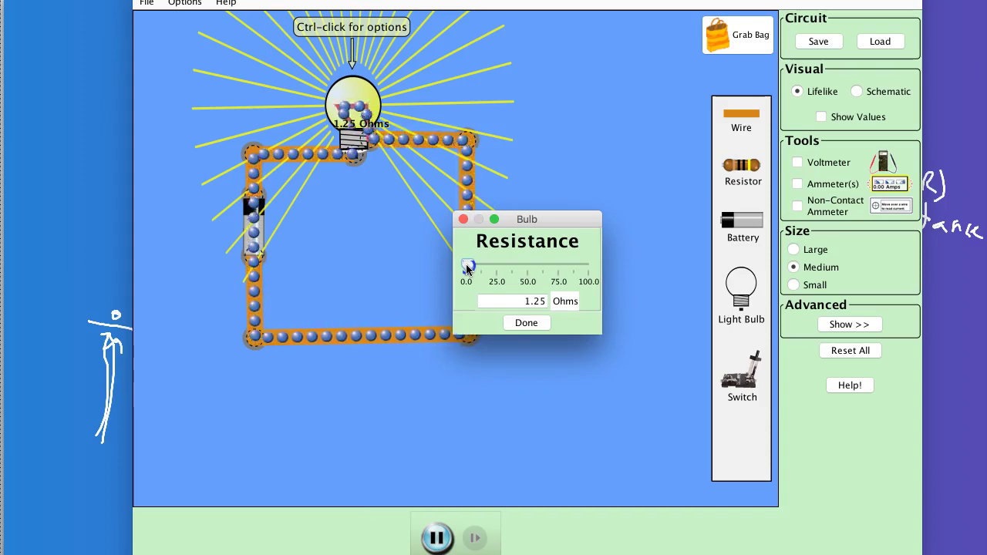
Drop the bulb resistance to 0 ohms twice to short the battery, then settle at 3.12 ohms.
left_click_drag(468, 268, 448, 268)
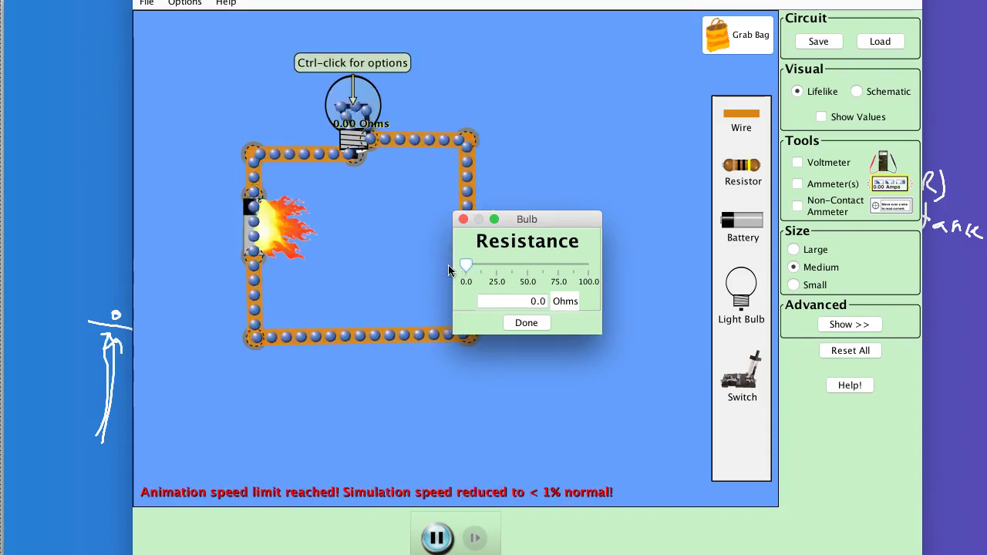
left_click(370, 280)
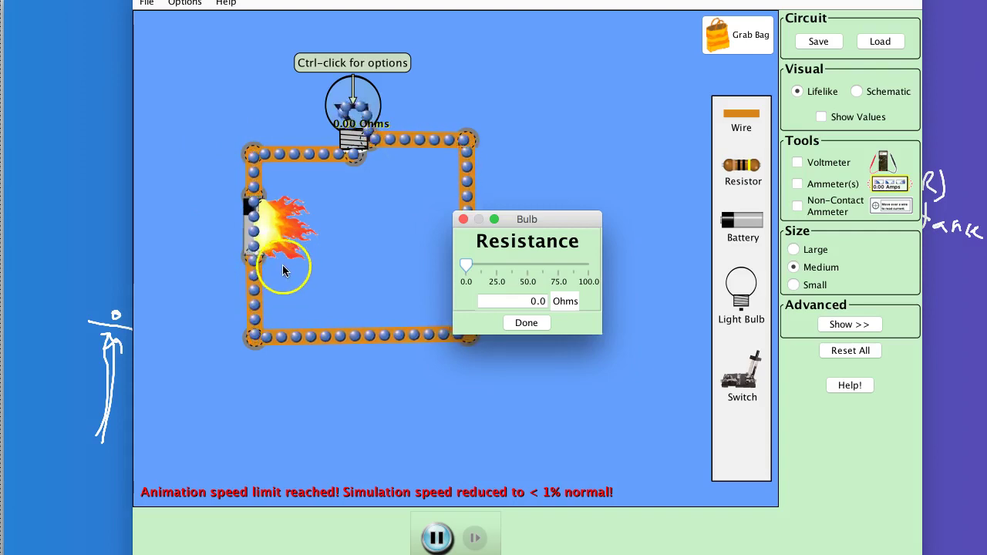
left_click_drag(465, 267, 467, 268)
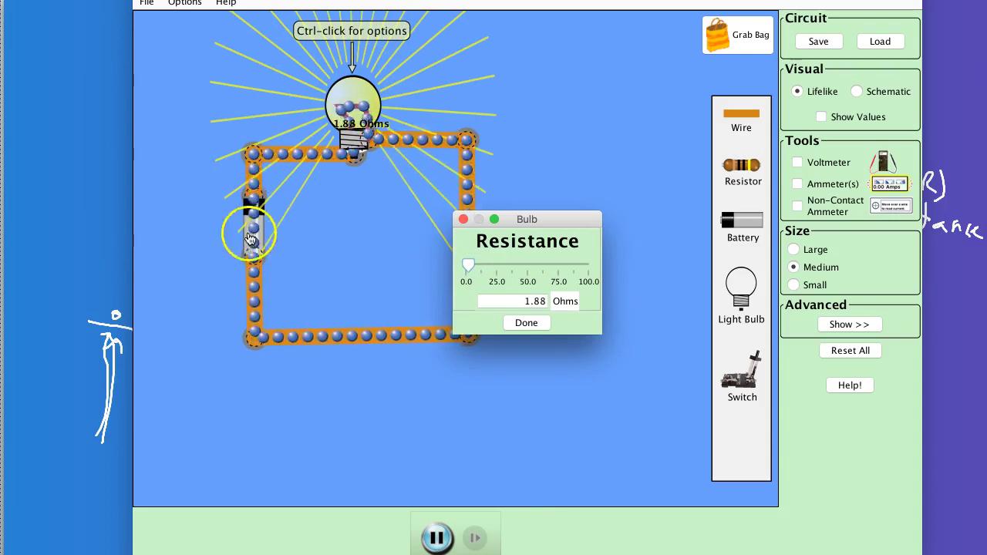
left_click_drag(467, 266, 436, 266)
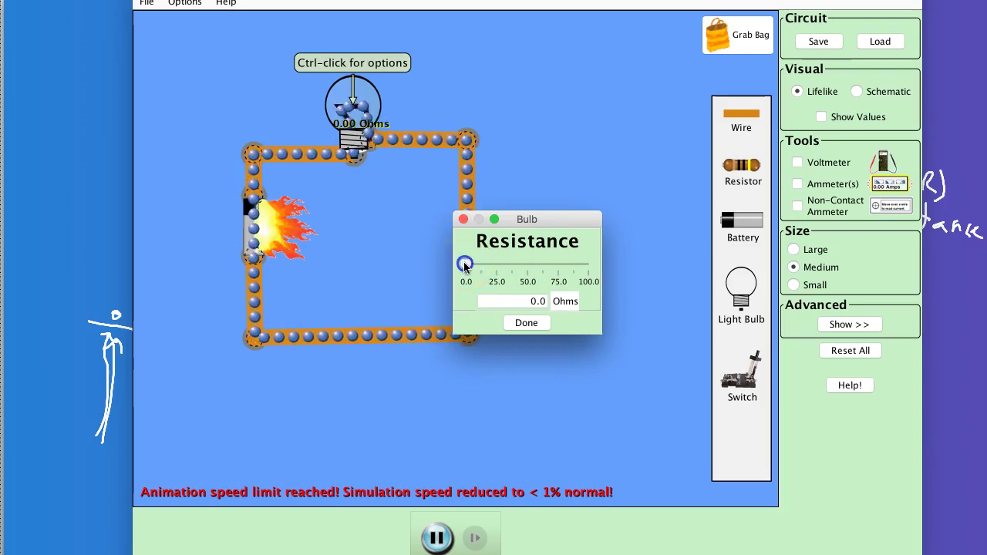
left_click_drag(465, 265, 468, 264)
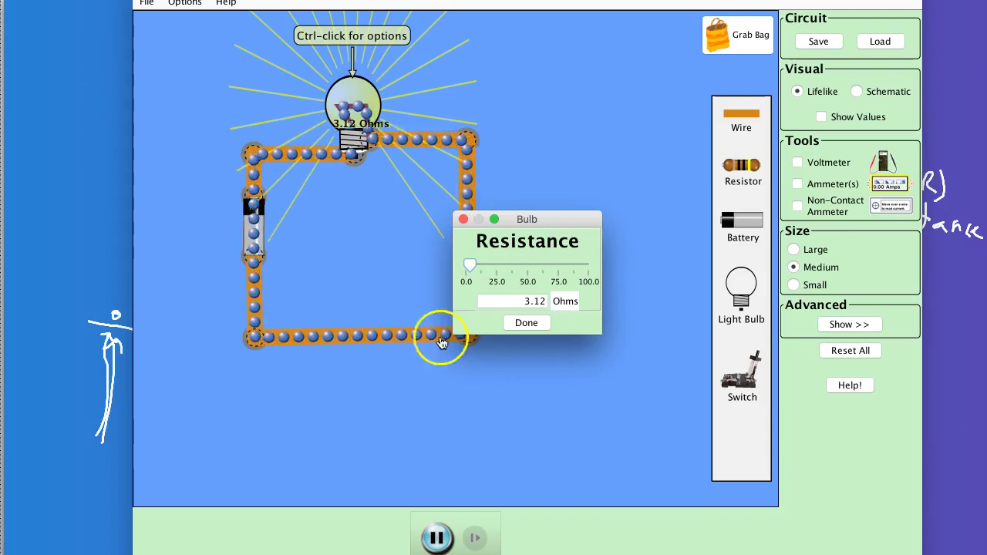
Split the top-right junction, move the right-hand wire outward, and close the Bulb resistance dialog.
left_click(468, 139)
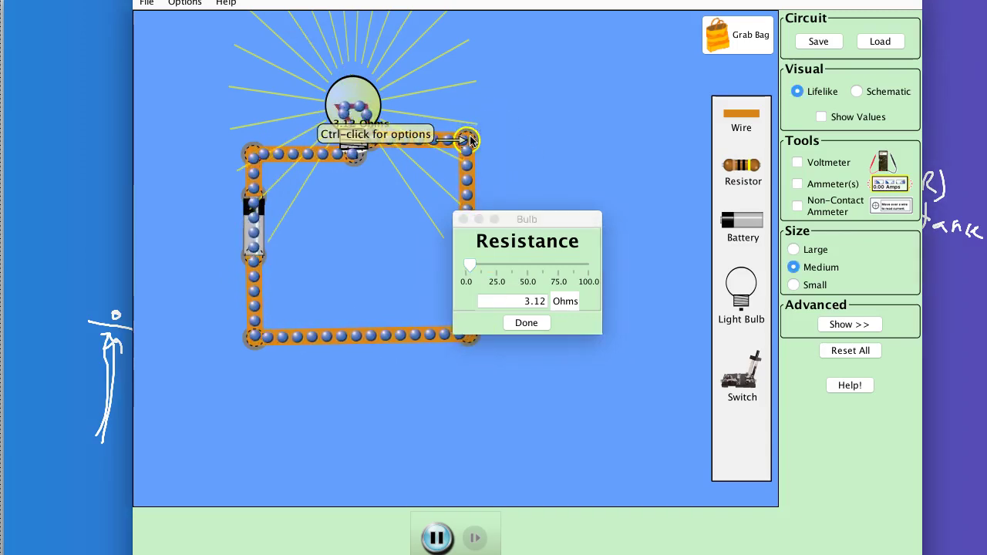
right_click(470, 139)
right_click(472, 142)
left_click(476, 147)
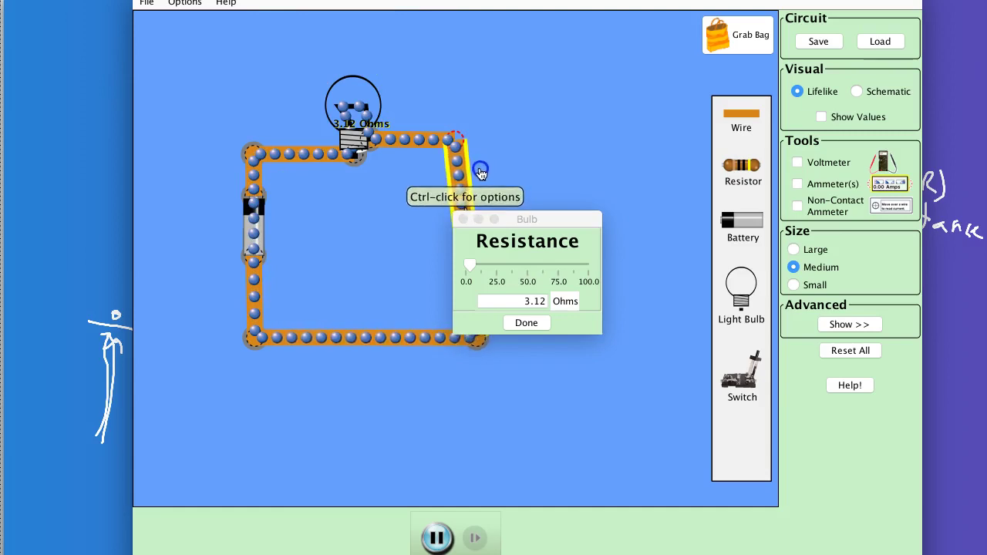
left_click_drag(479, 172, 460, 166)
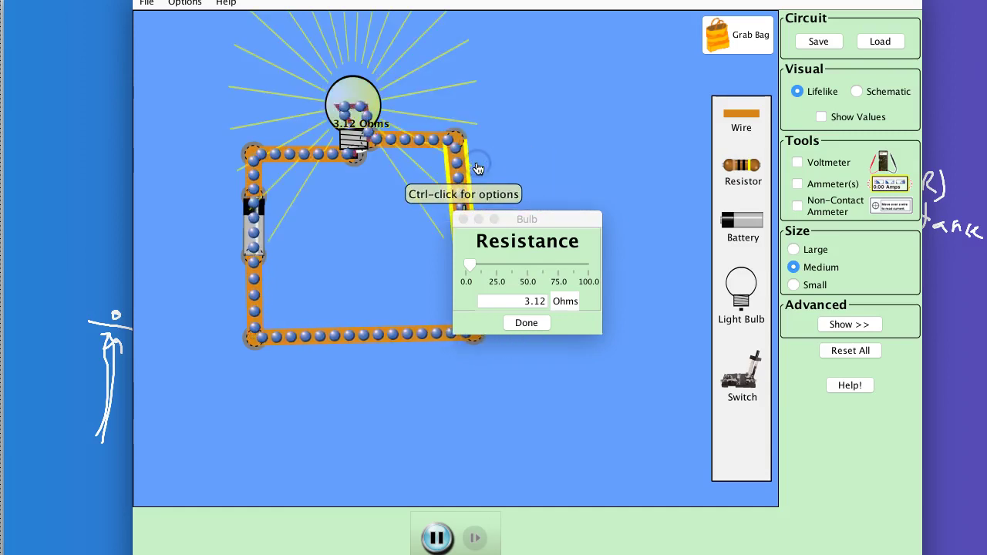
left_click(526, 322)
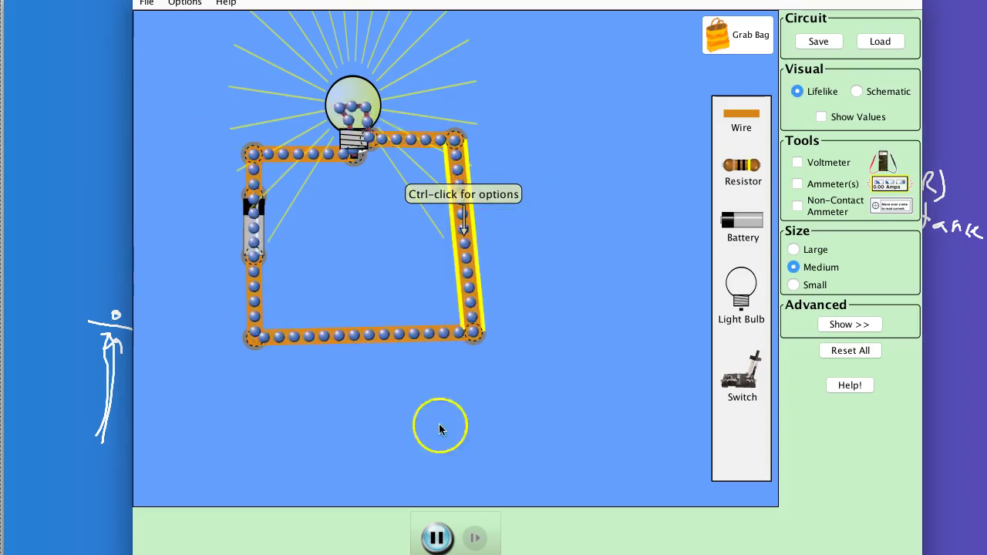
Pause the circuit simulation.
left_click(437, 537)
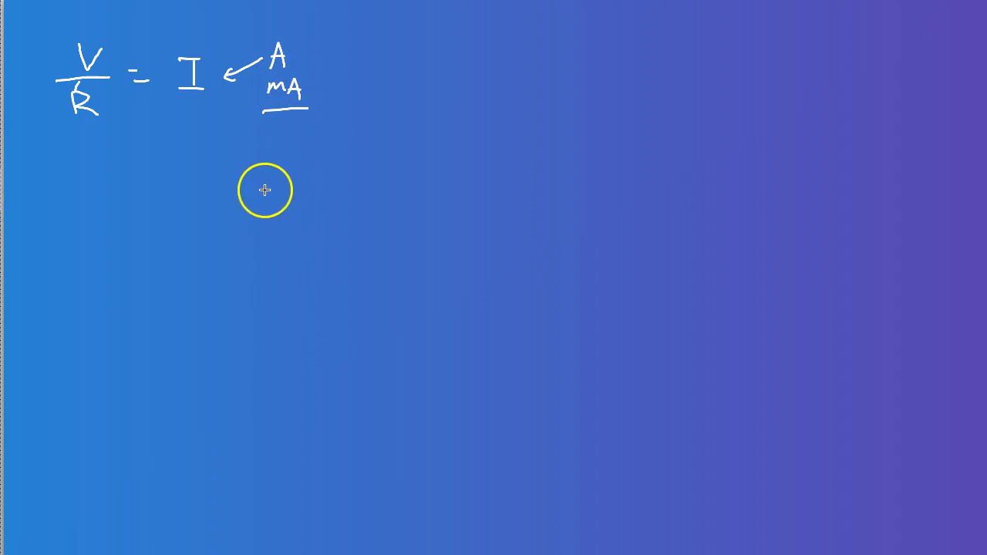
Write 3V/R = 200 mA, rearrange to 3V/0.2A = R, and conclude 15 Ω = R.
left_click(215, 192)
left_click_drag(232, 198, 243, 197)
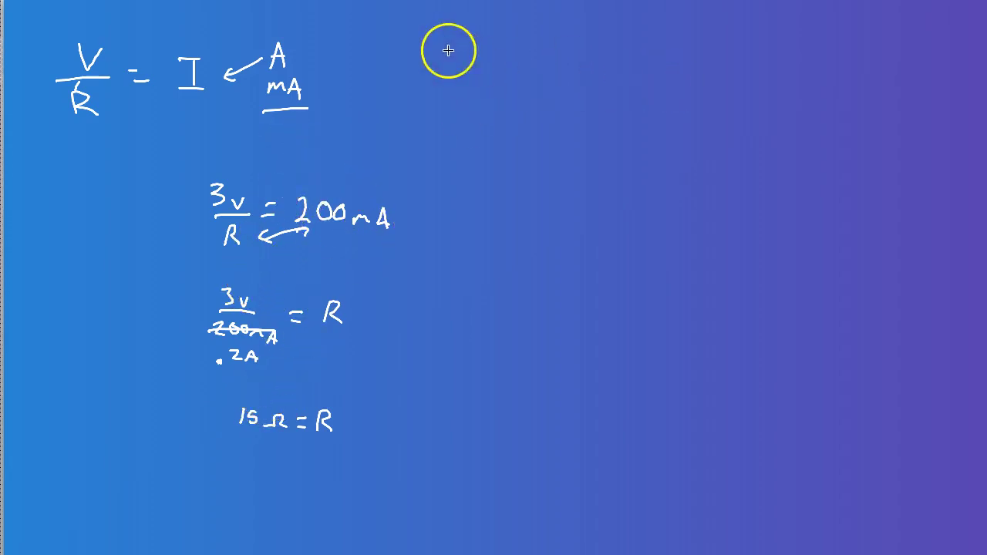
Draw short vertical pen dashes from top to bottom along the board's centre, beside the 15 Ω solution.
left_click_drag(454, 31, 454, 51)
left_click_drag(454, 81, 453, 108)
left_click_drag(460, 168, 462, 196)
left_click_drag(459, 248, 461, 276)
left_click(461, 319)
left_click_drag(464, 363, 465, 381)
left_click(469, 435)
left_click_drag(469, 474, 471, 493)
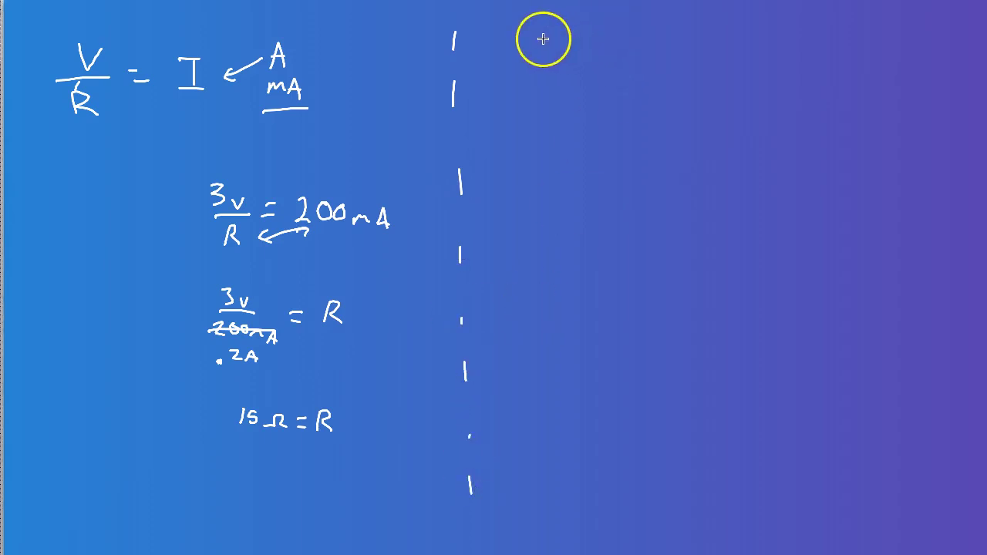